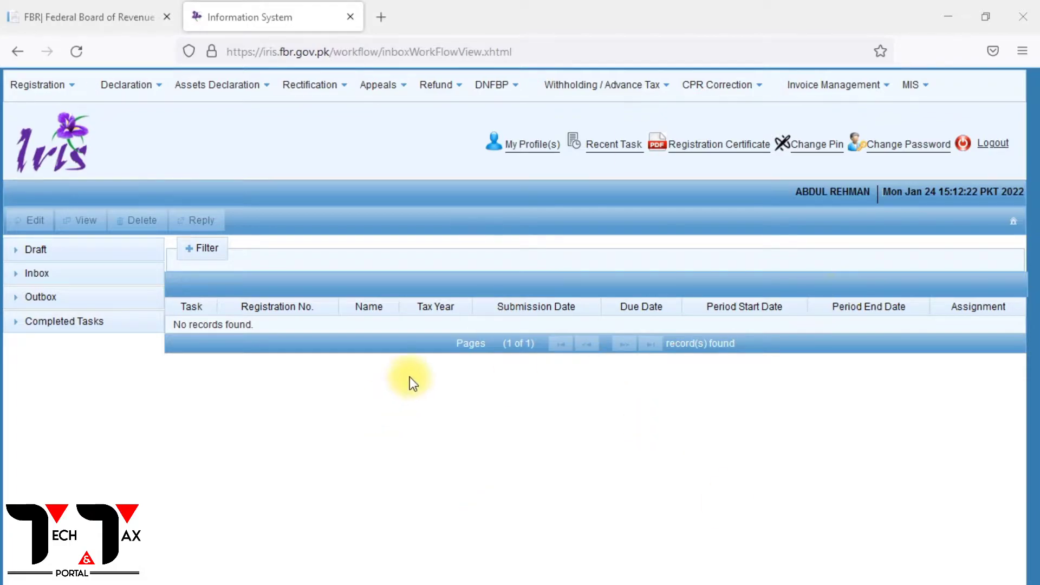
Open the draft 26(1) Dec-2021 sales tax return from Draft > Declaration for editing.
{"action": "left_click", "coordinate": [33, 250]}
{"action": "left_click", "coordinate": [77, 276]}
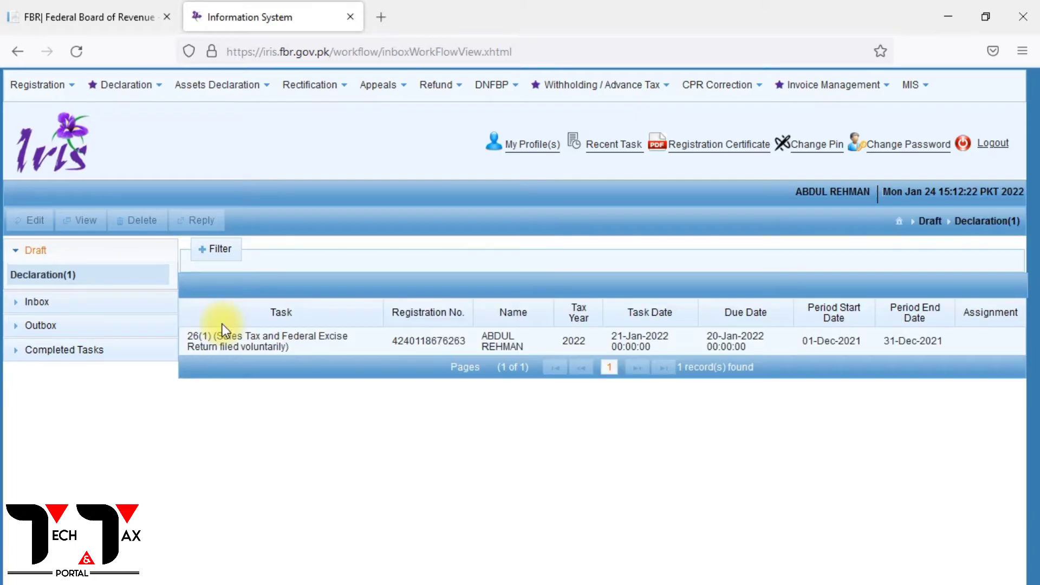
{"action": "left_click", "coordinate": [202, 344]}
{"action": "left_click", "coordinate": [30, 219]}
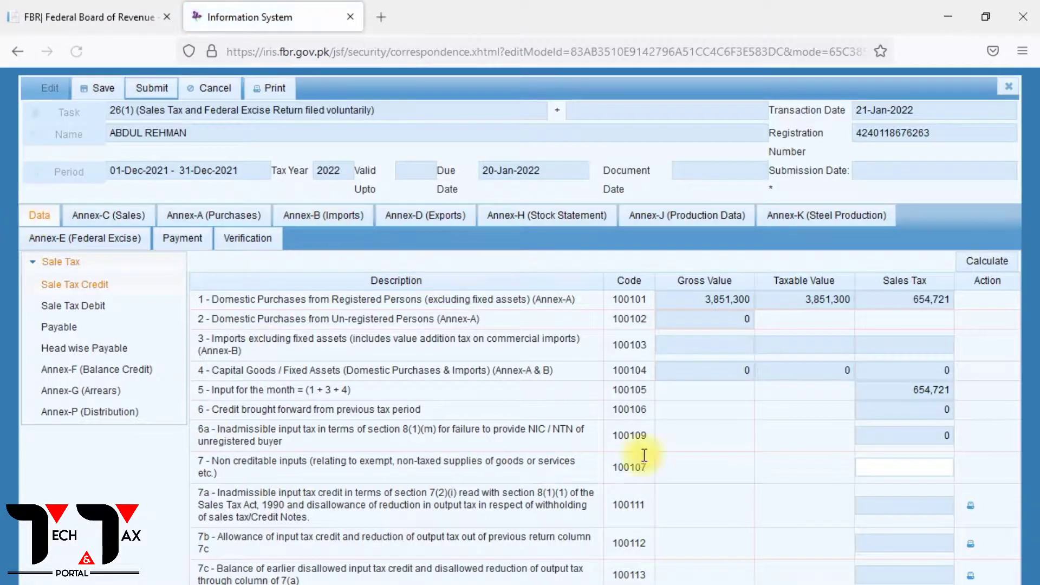
Check the 241,213 balance tax payable in the Payable section, then move to the FBR website.
{"action": "left_click", "coordinate": [57, 327]}
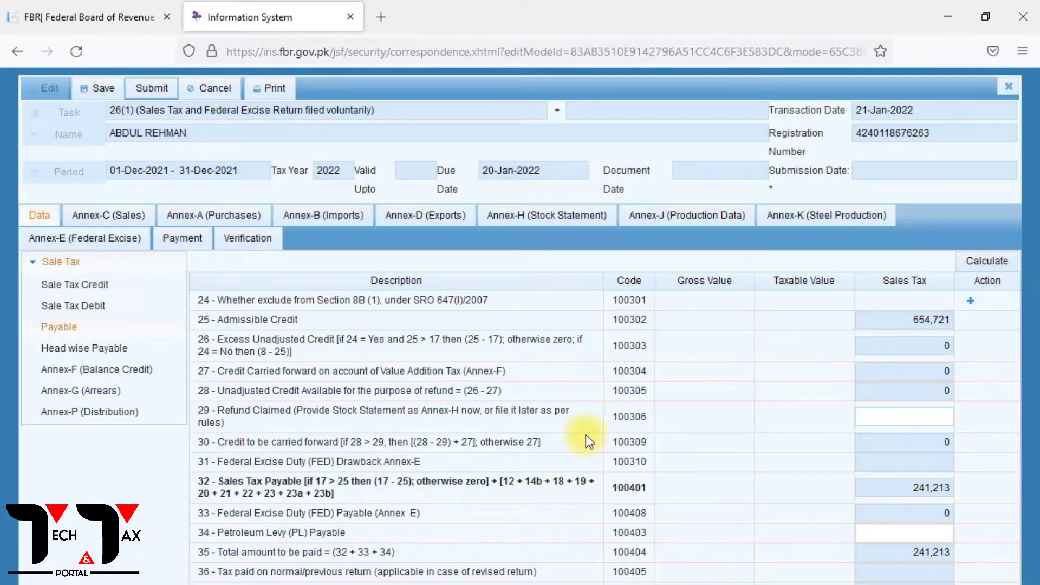
{"action": "left_click_drag", "start_coordinate": [908, 560], "coordinate": [970, 561]}
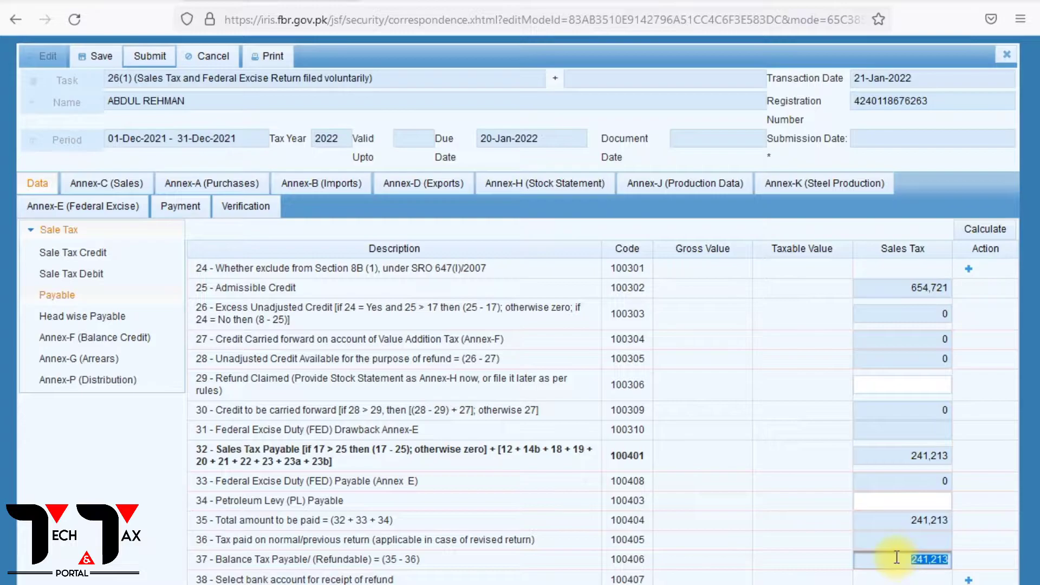
{"action": "left_click", "coordinate": [67, 1]}
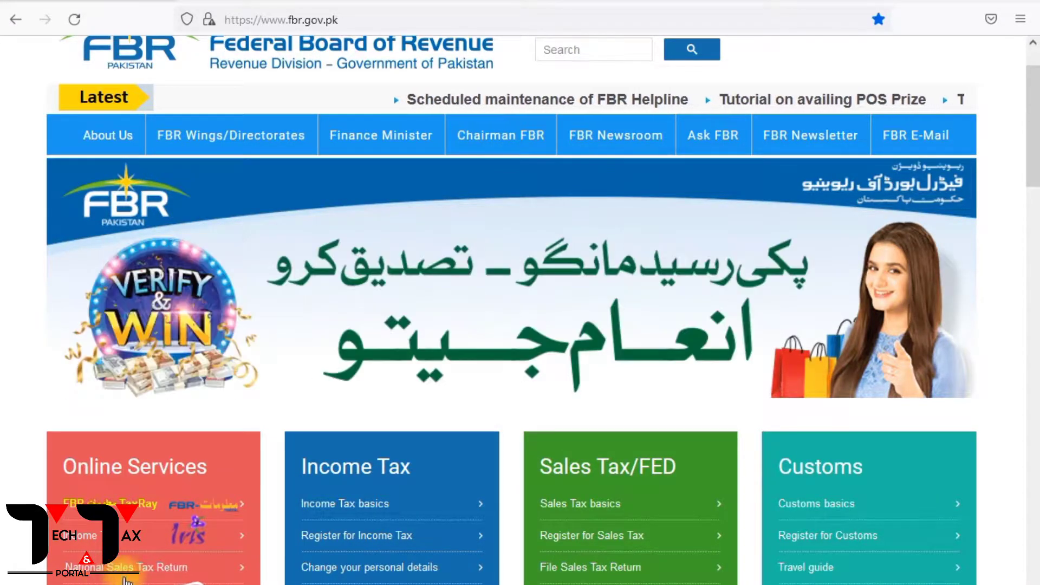
Sign in to the Payment of Sales Tax e-portal using the saved account credentials.
{"action": "left_click", "coordinate": [102, 568]}
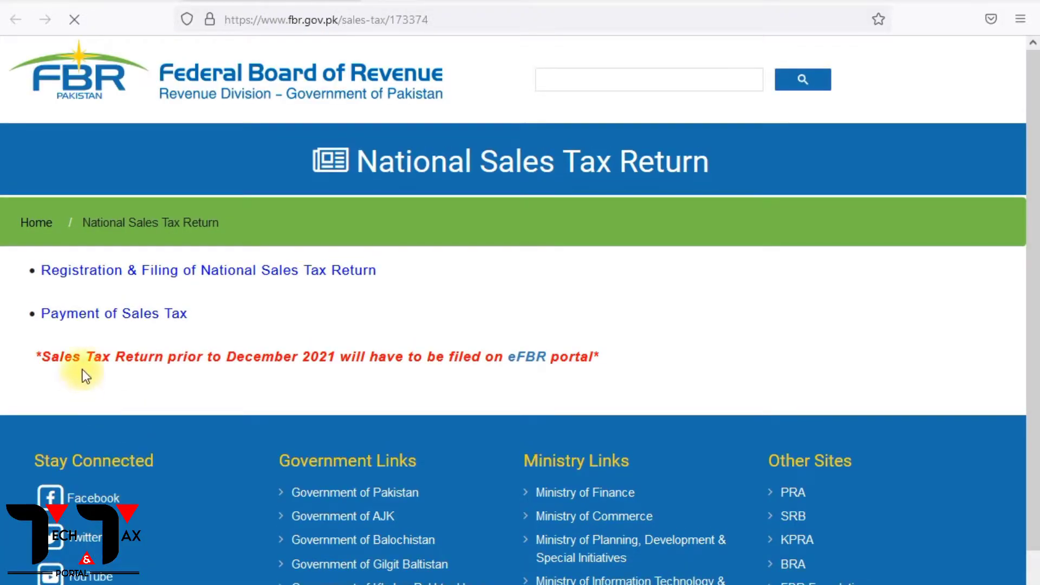
{"action": "left_click", "coordinate": [84, 316]}
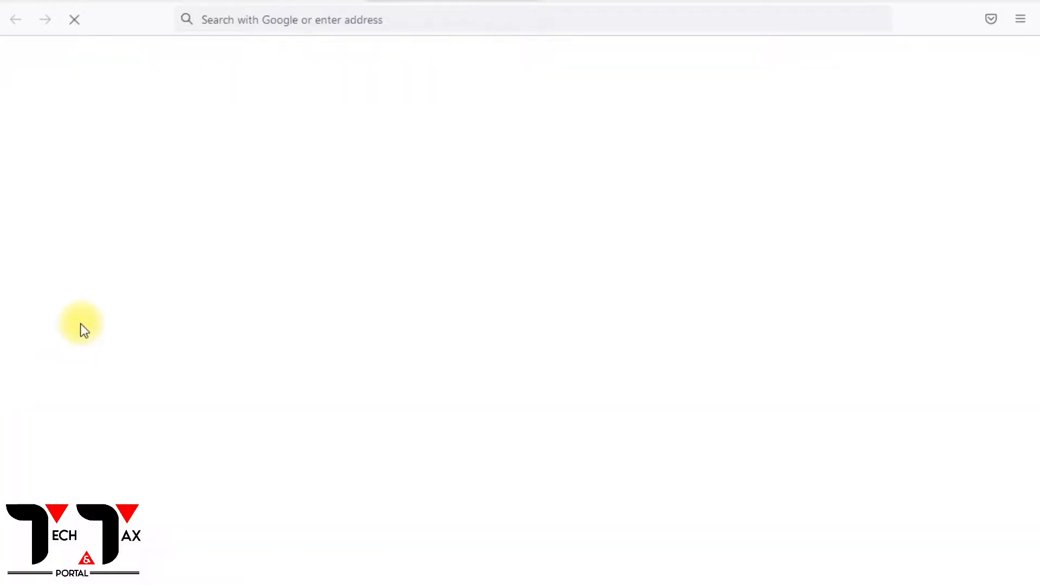
{"action": "left_click", "coordinate": [775, 320]}
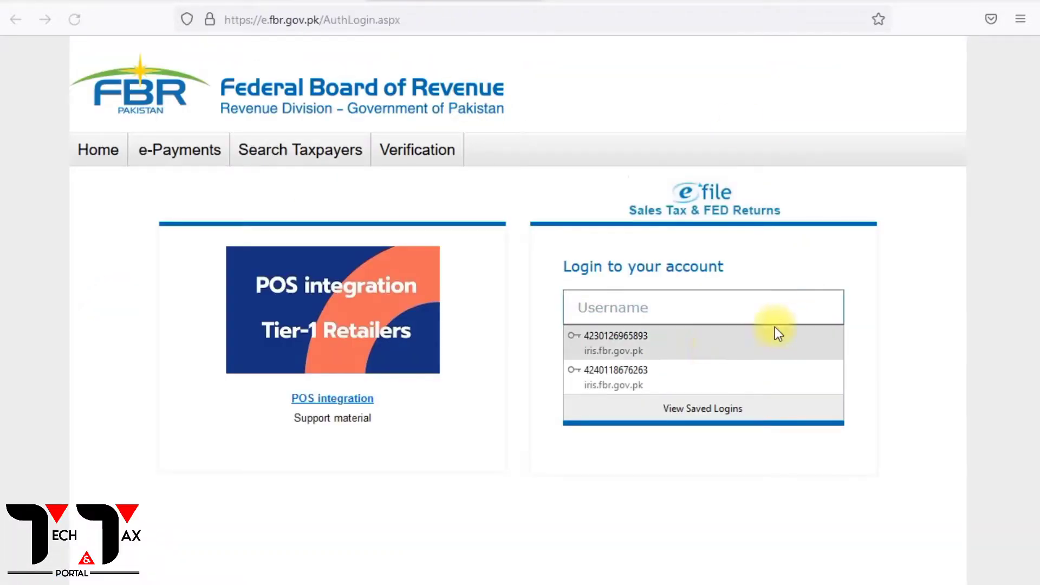
{"action": "left_click", "coordinate": [675, 379]}
{"action": "left_click", "coordinate": [683, 411]}
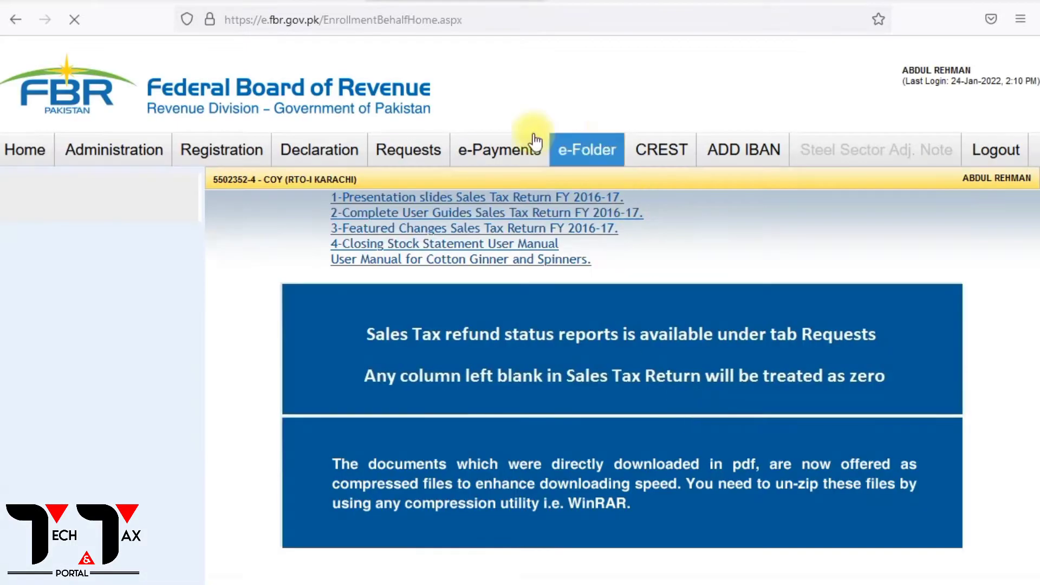
Search e-Payments for Sales Tax slips to list the confirmed 241,213 payment of 21/1/2022.
{"action": "mouse_move", "coordinate": [494, 153]}
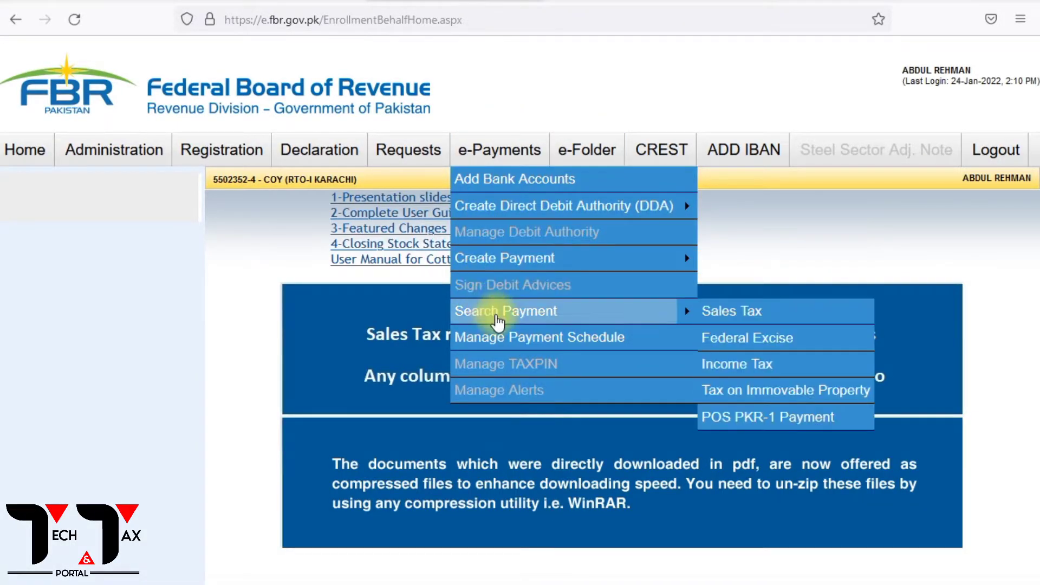
{"action": "mouse_move", "coordinate": [644, 323]}
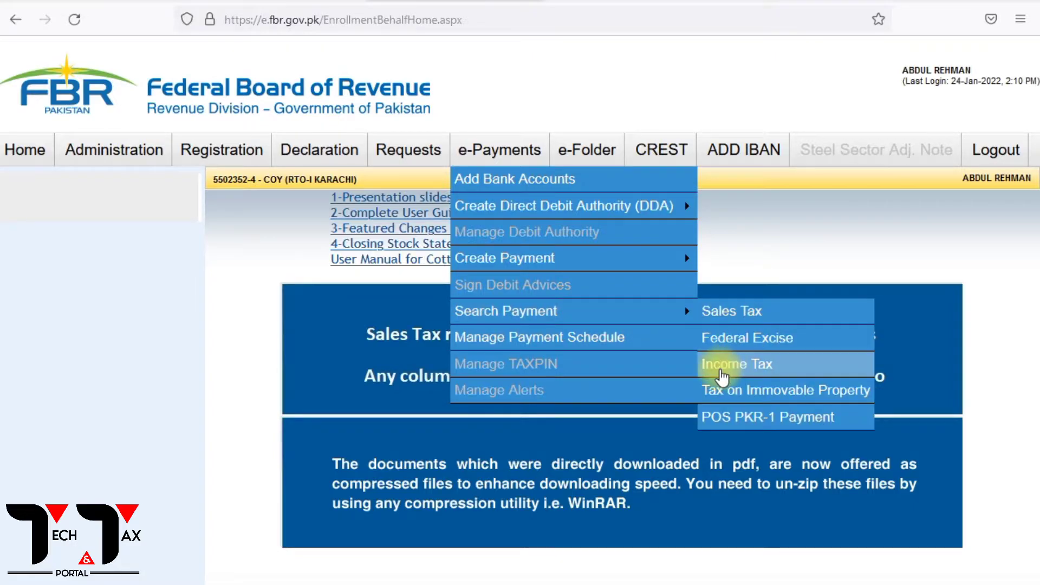
{"action": "left_click", "coordinate": [740, 315]}
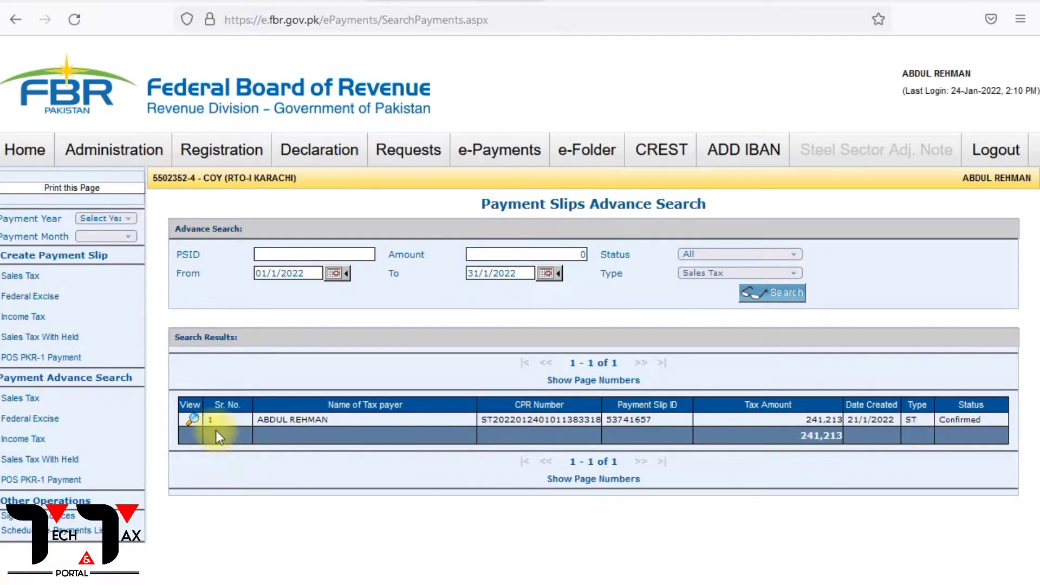
View the confirmed payment's details, review its 241,213 CPR receipt PDF, then close it.
{"action": "left_click", "coordinate": [192, 418]}
{"action": "scroll", "coordinate": [604, 443], "scroll_direction": "down", "scroll_amount": 2}
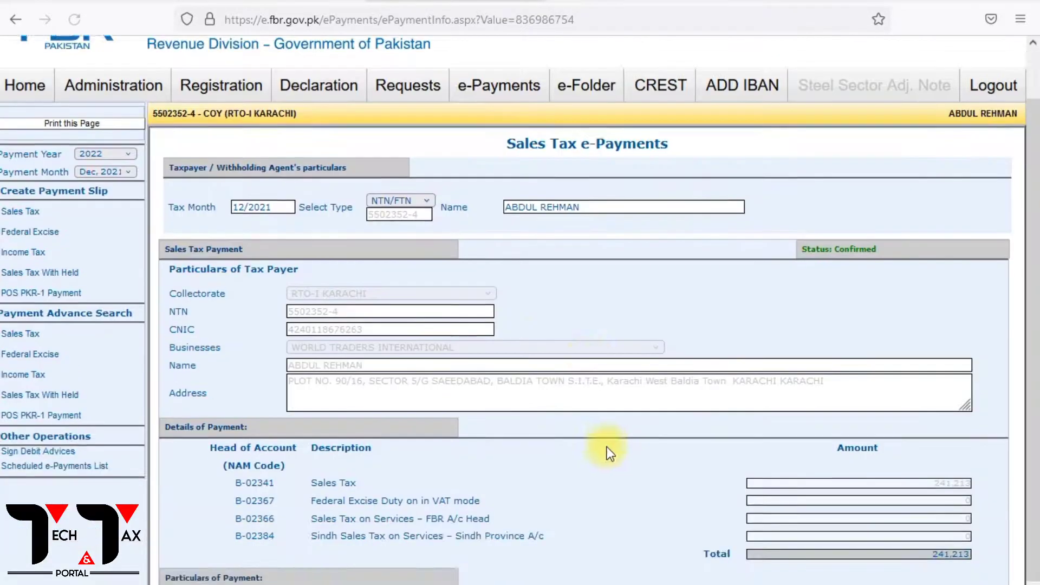
{"action": "scroll", "coordinate": [604, 443], "scroll_direction": "down", "scroll_amount": 3}
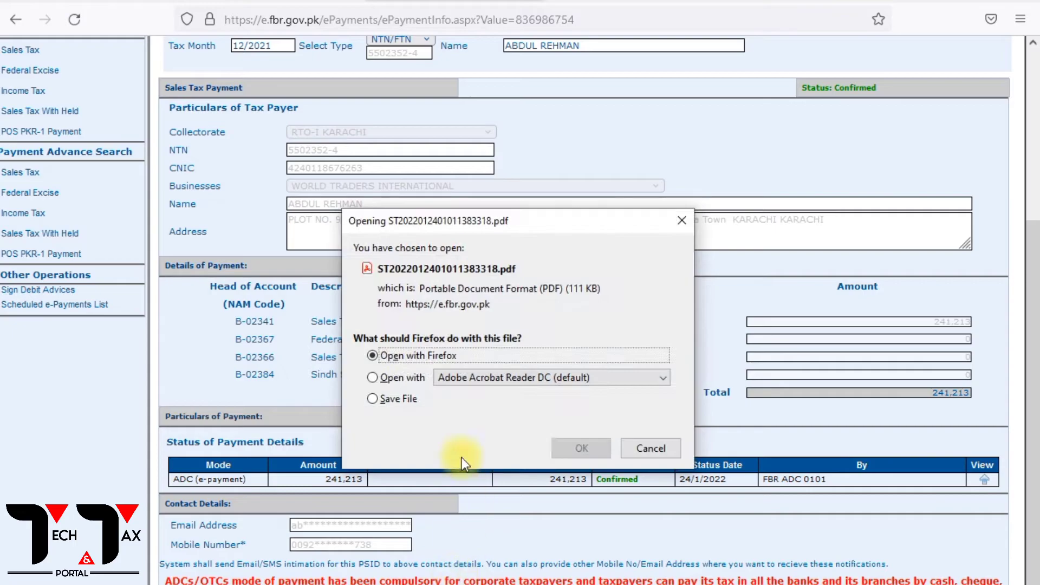
{"action": "left_click", "coordinate": [568, 449]}
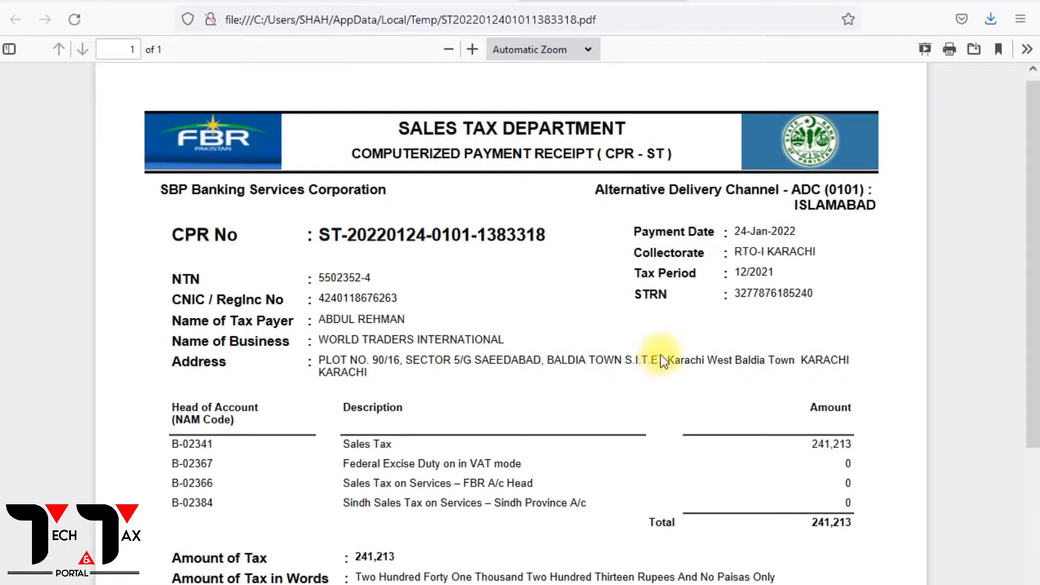
{"action": "scroll", "coordinate": [661, 352], "scroll_direction": "down", "scroll_amount": 7}
{"action": "scroll", "coordinate": [664, 357], "scroll_direction": "up", "scroll_amount": 2}
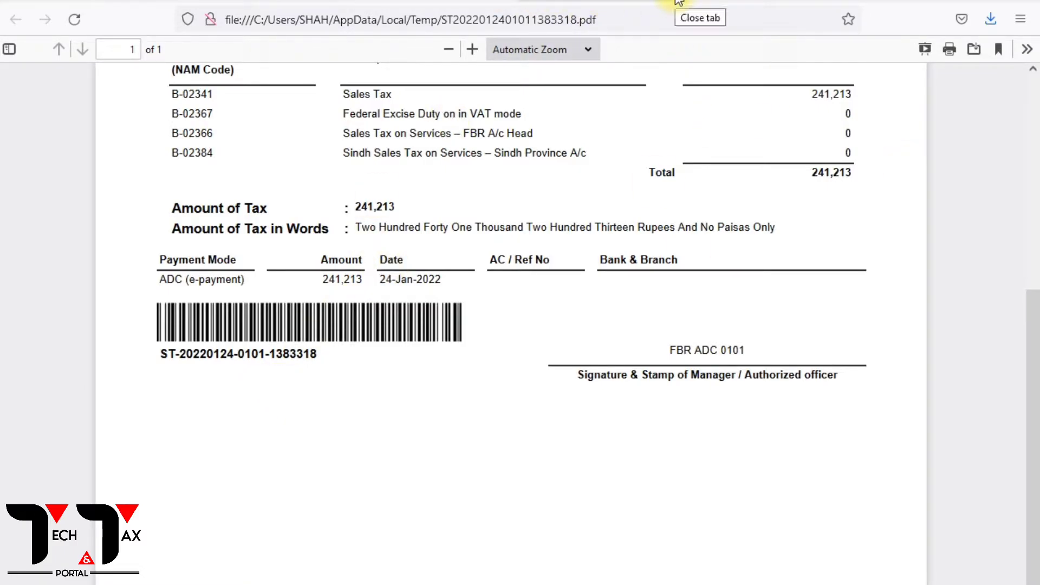
{"action": "left_click", "coordinate": [681, 4]}
{"action": "scroll", "coordinate": [639, 295], "scroll_direction": "up", "scroll_amount": 1}
{"action": "scroll", "coordinate": [639, 301], "scroll_direction": "up", "scroll_amount": 5}
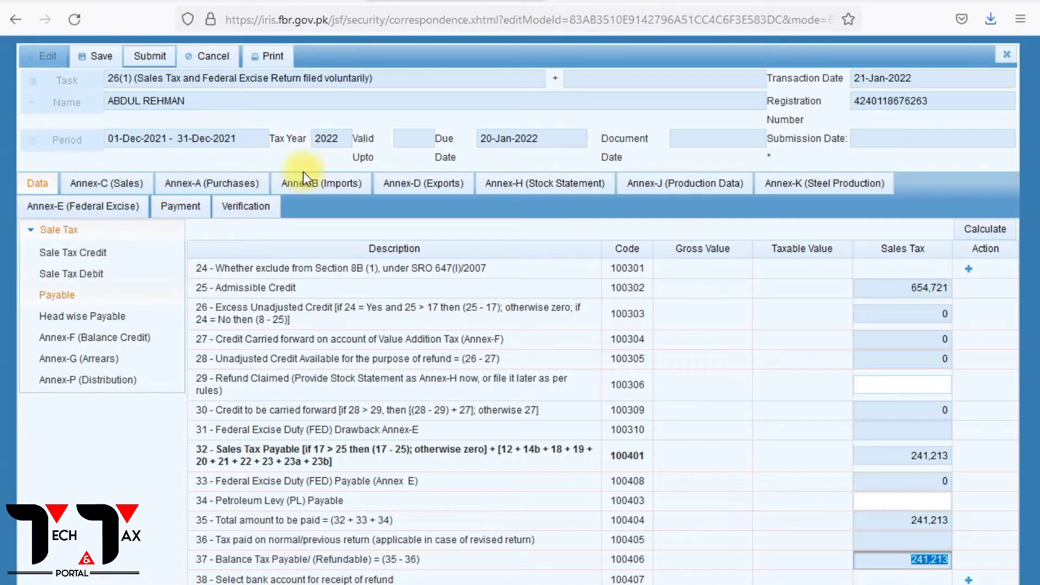
Show the IRIS return's Payment tab, which has no CPR records yet.
{"action": "left_click", "coordinate": [177, 215]}
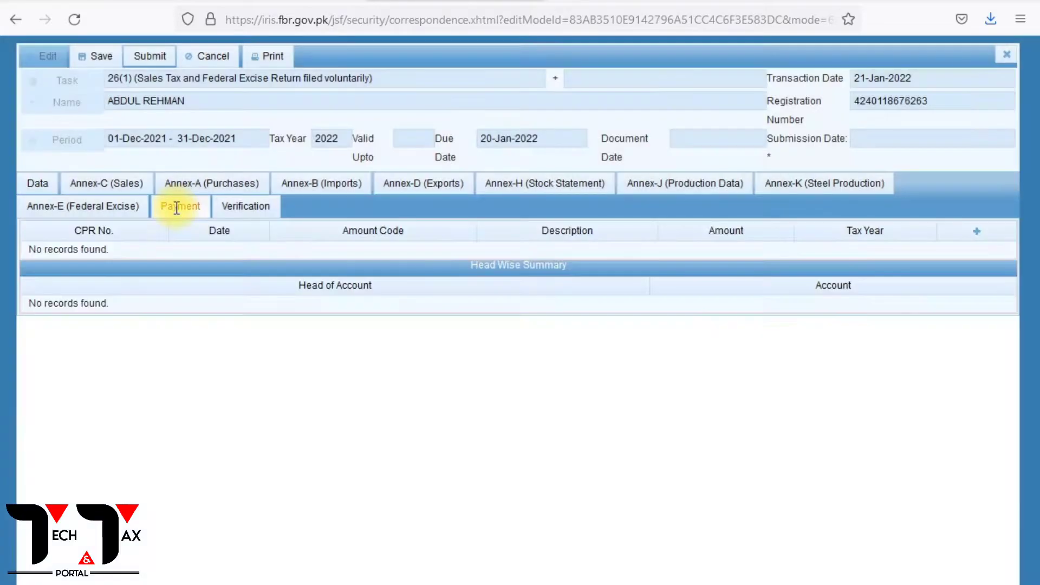
Attach the paid 241213 CPR so the head-wise summary shows it, then return to Data.
{"action": "left_click", "coordinate": [977, 233]}
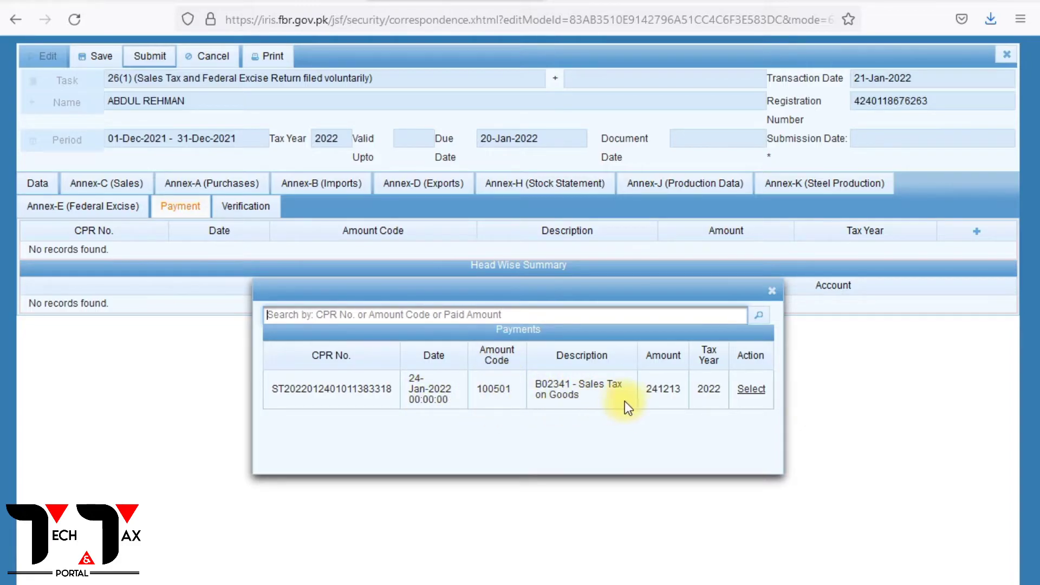
{"action": "left_click", "coordinate": [751, 390]}
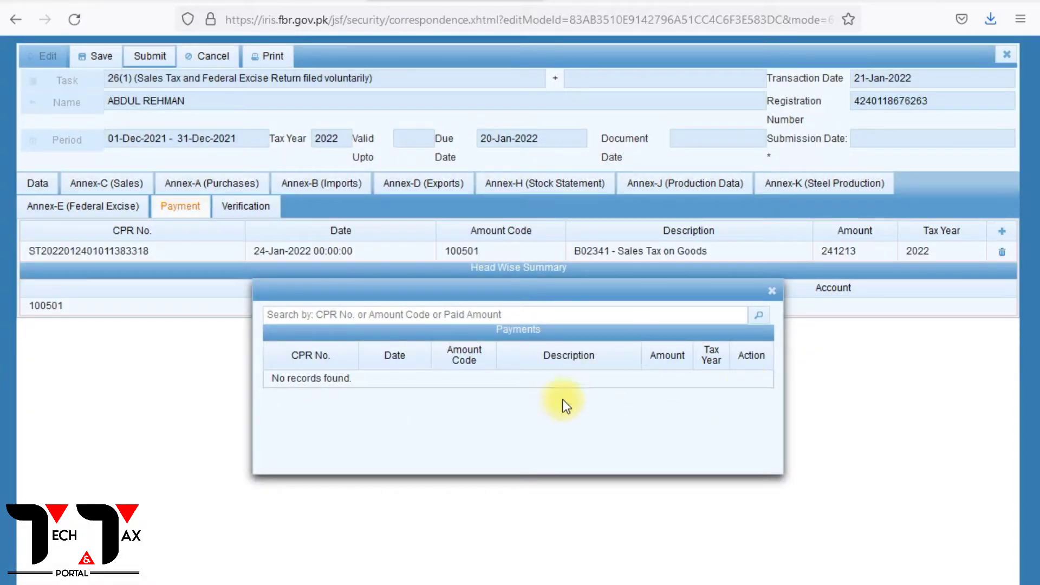
{"action": "left_click", "coordinate": [773, 291]}
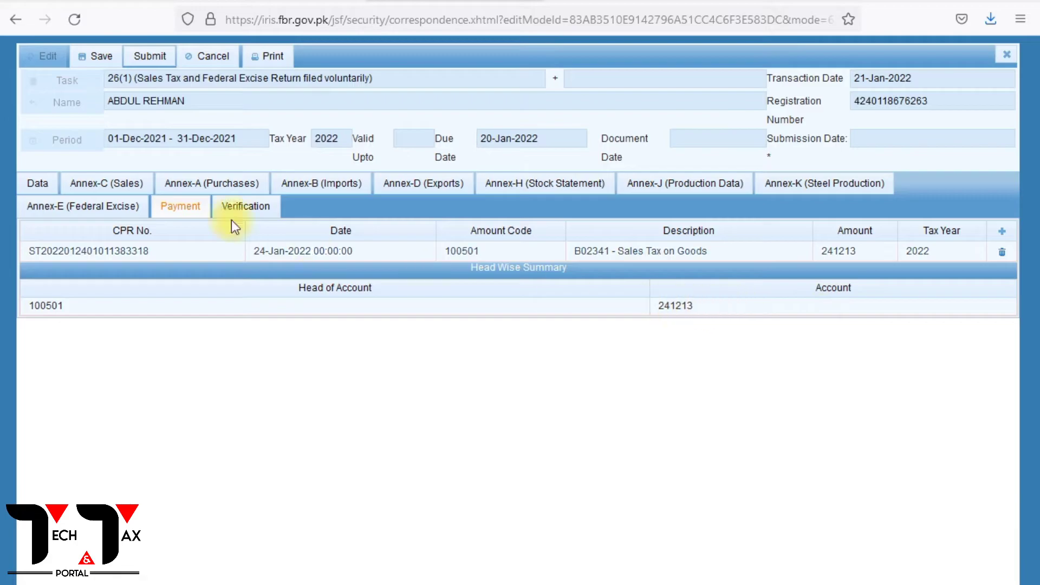
{"action": "left_click", "coordinate": [38, 187]}
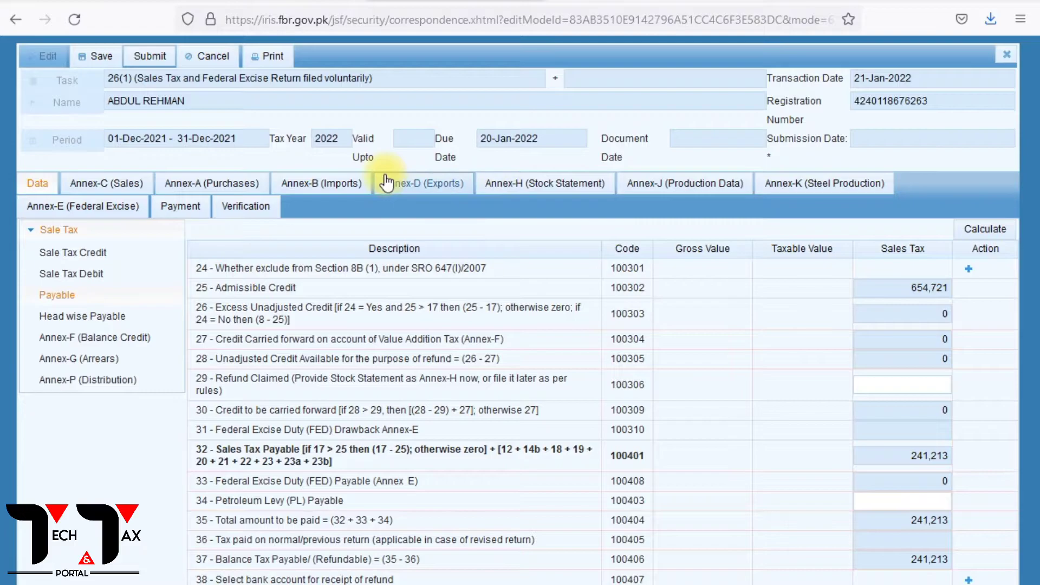
Review Annex-C, the sale tax credit figures, Annex-A and Annex-J, then reach the Verification declaration.
{"action": "left_click", "coordinate": [115, 186]}
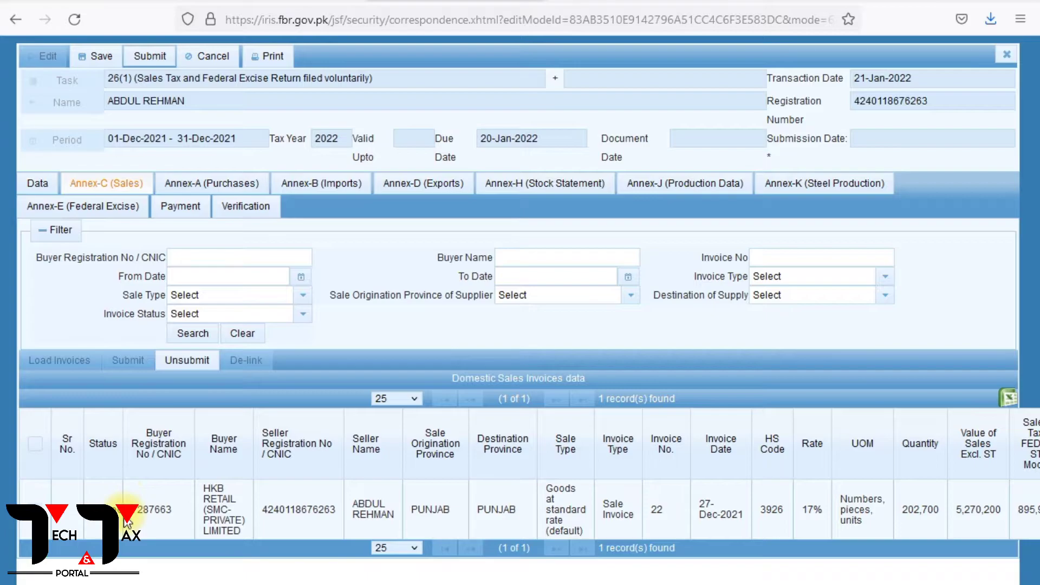
{"action": "left_click", "coordinate": [39, 185]}
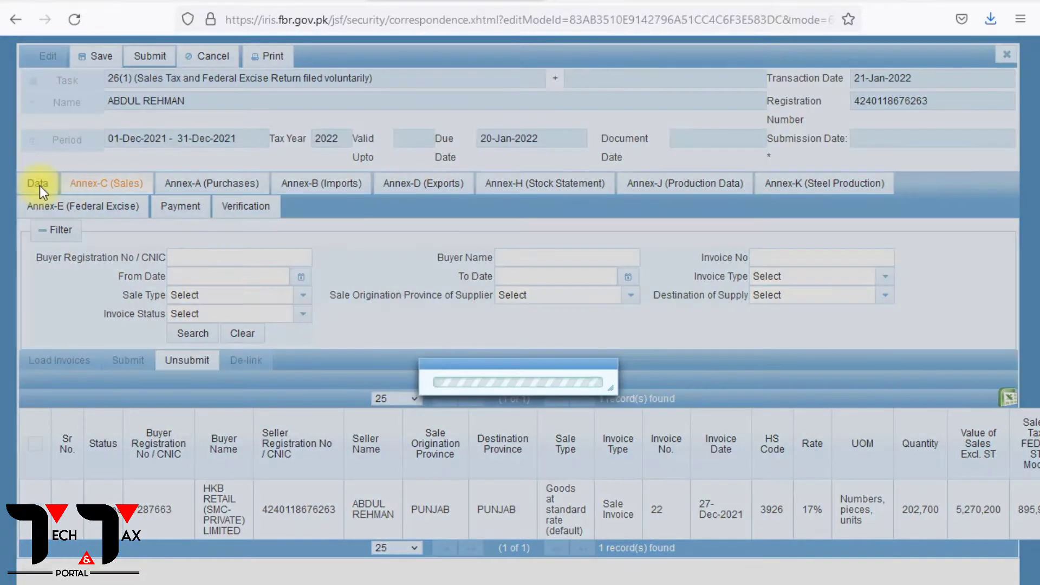
{"action": "left_click", "coordinate": [70, 253]}
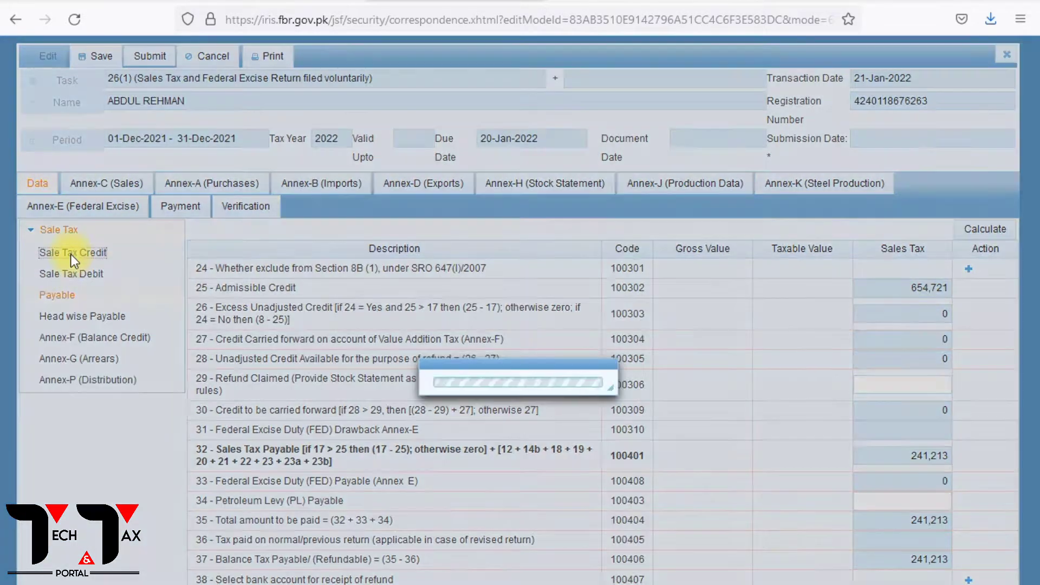
{"action": "left_click", "coordinate": [218, 185]}
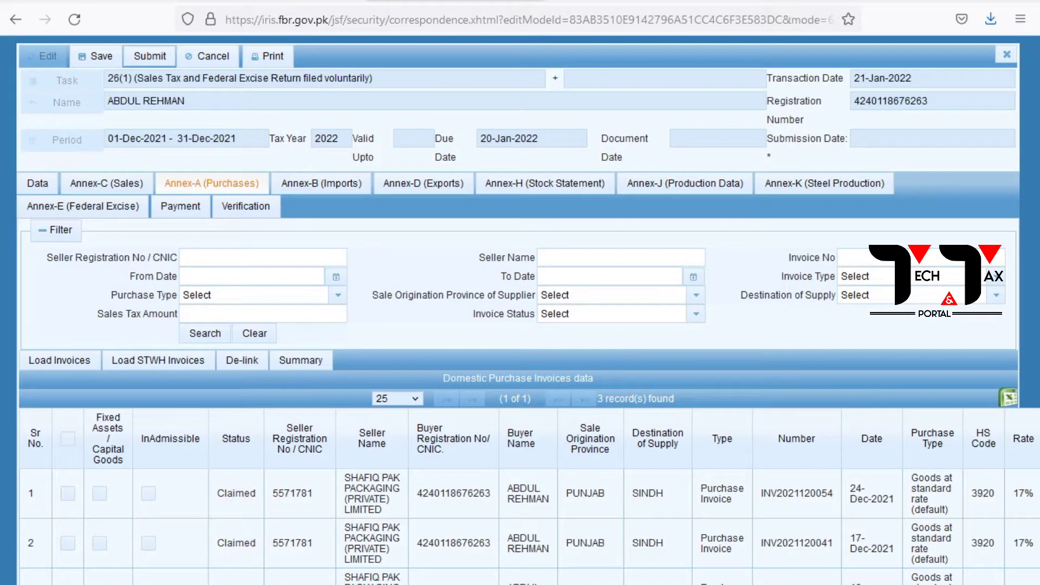
{"action": "left_click", "coordinate": [100, 184]}
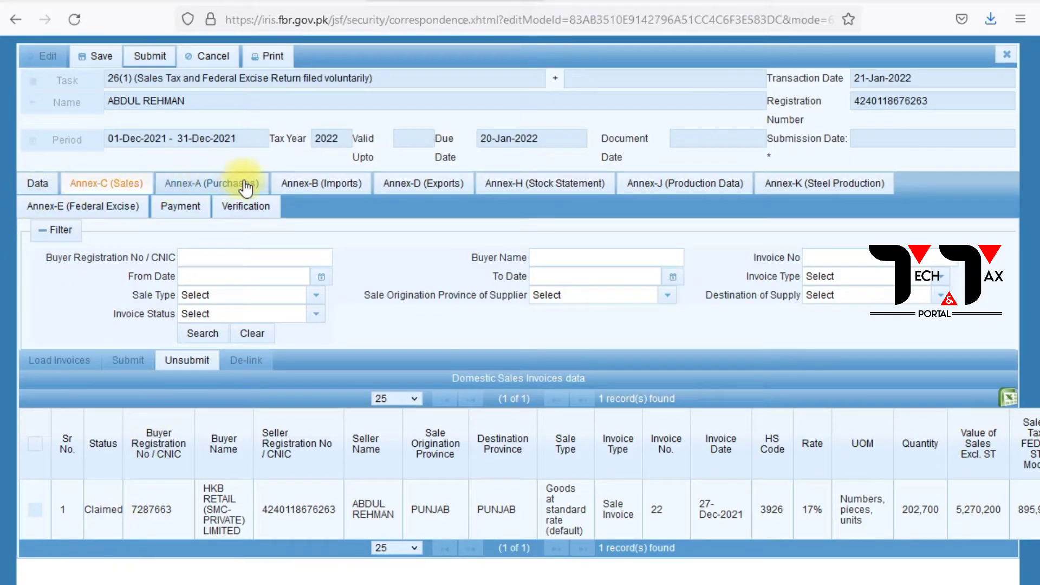
{"action": "left_click", "coordinate": [678, 186]}
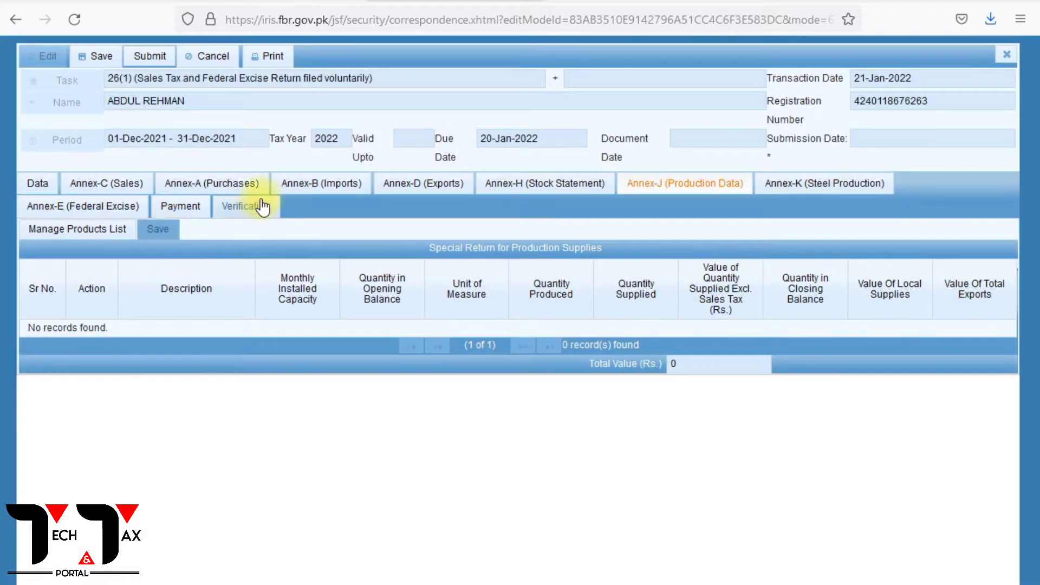
{"action": "left_click", "coordinate": [261, 207]}
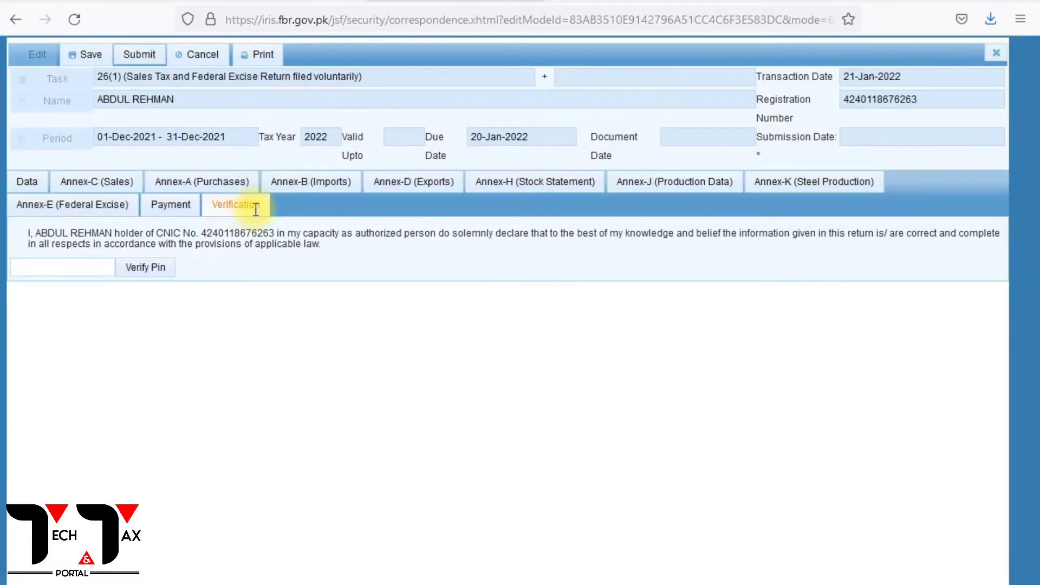
Enter and verify the return's PIN without saving it in Firefox, then go back to Data.
{"action": "left_click", "coordinate": [80, 269]}
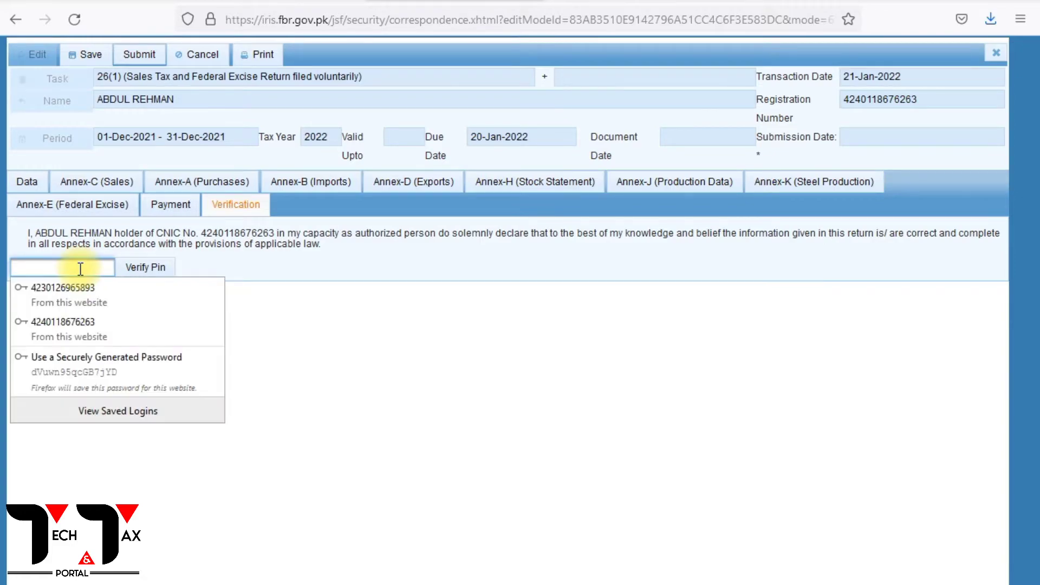
{"action": "type", "text": "12"}
{"action": "key", "text": "BackSpace"}
{"action": "key", "text": "BackSpace"}
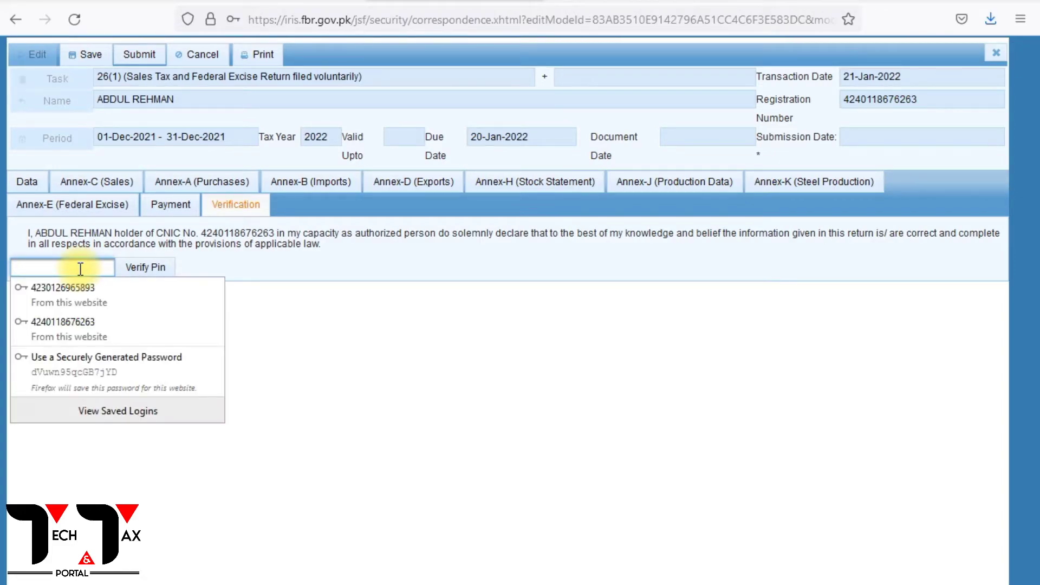
{"action": "type", "text": "••••"}
{"action": "left_click", "coordinate": [160, 270]}
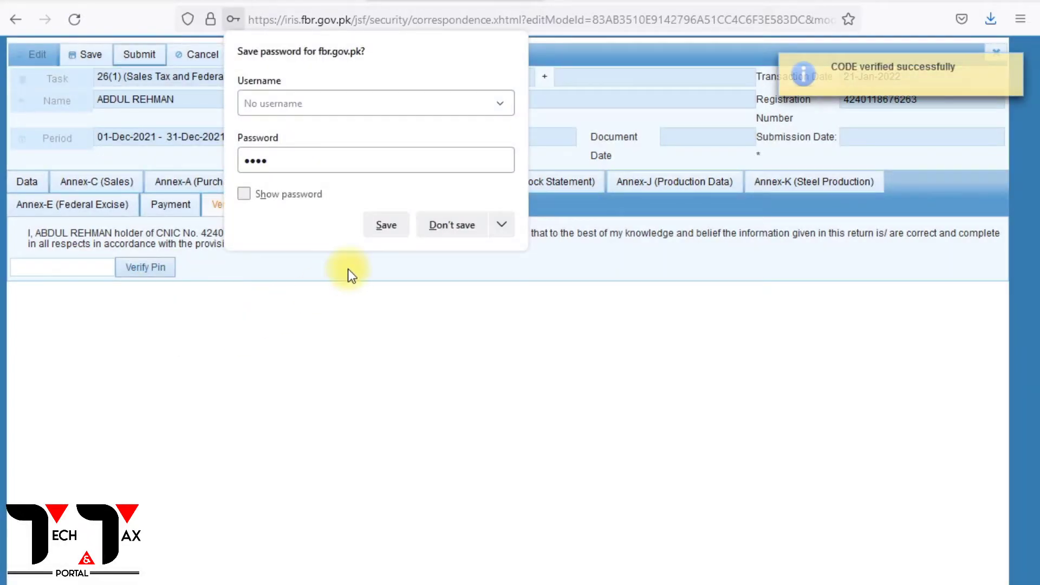
{"action": "left_click", "coordinate": [462, 229]}
{"action": "left_click", "coordinate": [34, 185]}
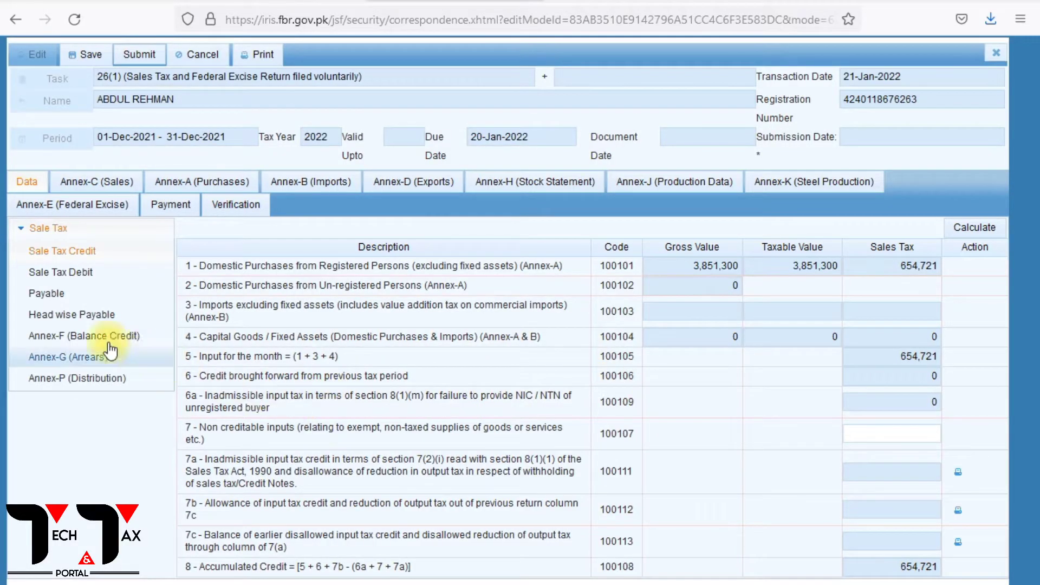
Calculate the head-wise payable so Sales Tax on Goods shows 241,213 paid, then open Annex-F.
{"action": "left_click", "coordinate": [51, 272]}
{"action": "left_click", "coordinate": [45, 294]}
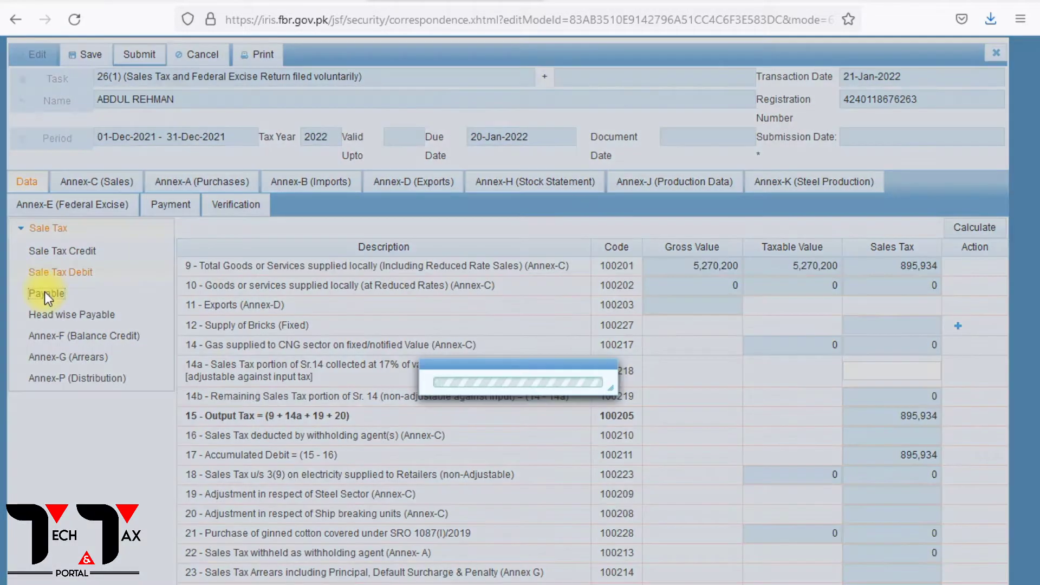
{"action": "left_click", "coordinate": [70, 316]}
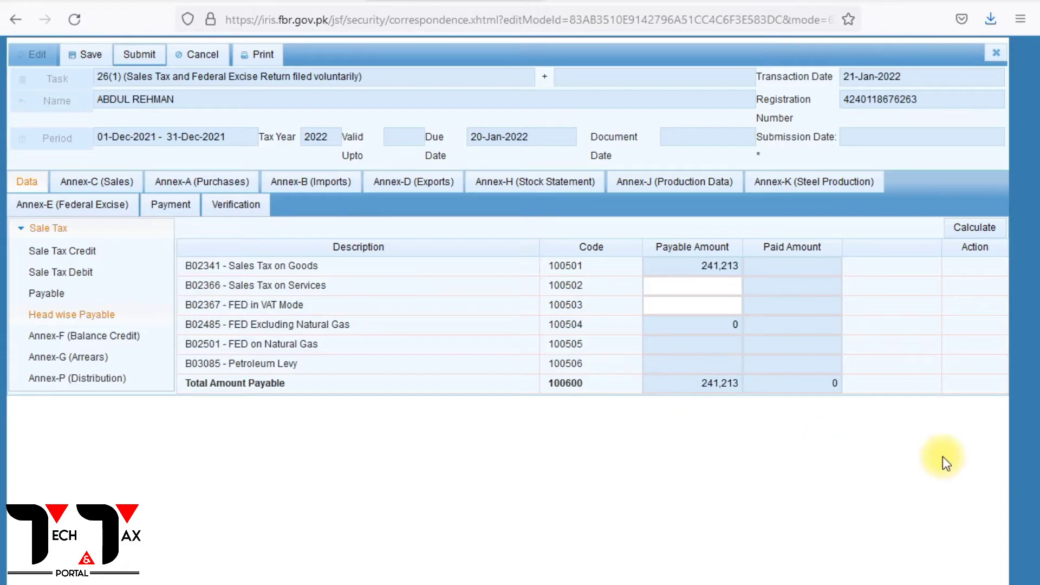
{"action": "left_click", "coordinate": [962, 230]}
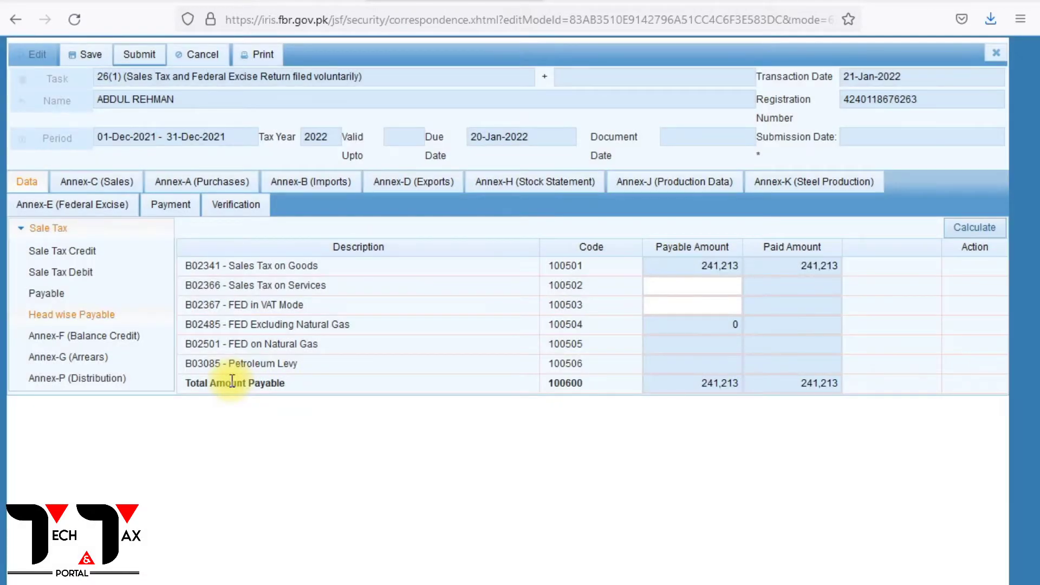
{"action": "left_click", "coordinate": [68, 338]}
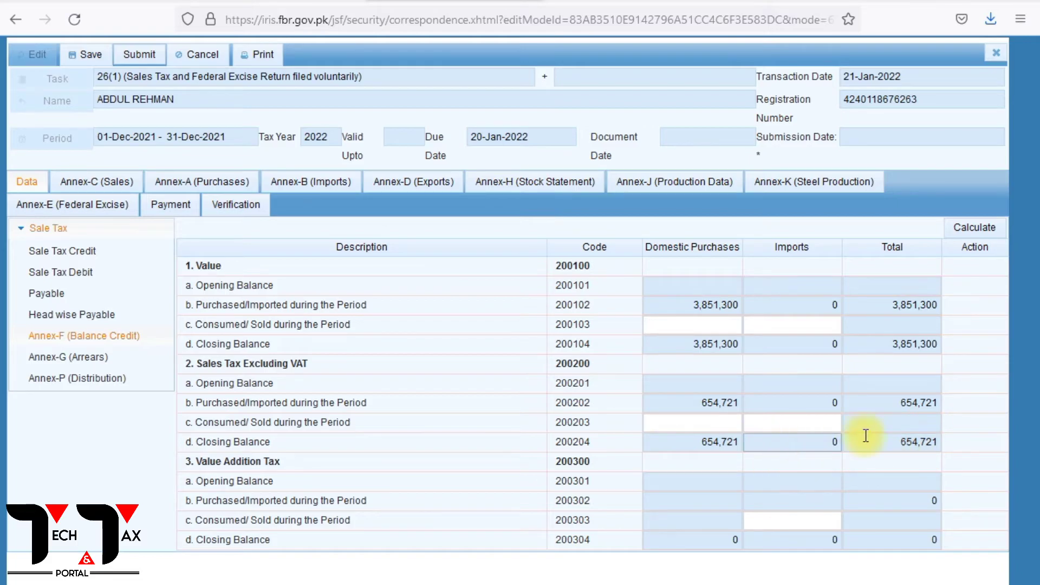
Recalculate Annex-F and confirm 3,851,300 value and 654,721 sales tax purchased, none consumed.
{"action": "left_click", "coordinate": [968, 230]}
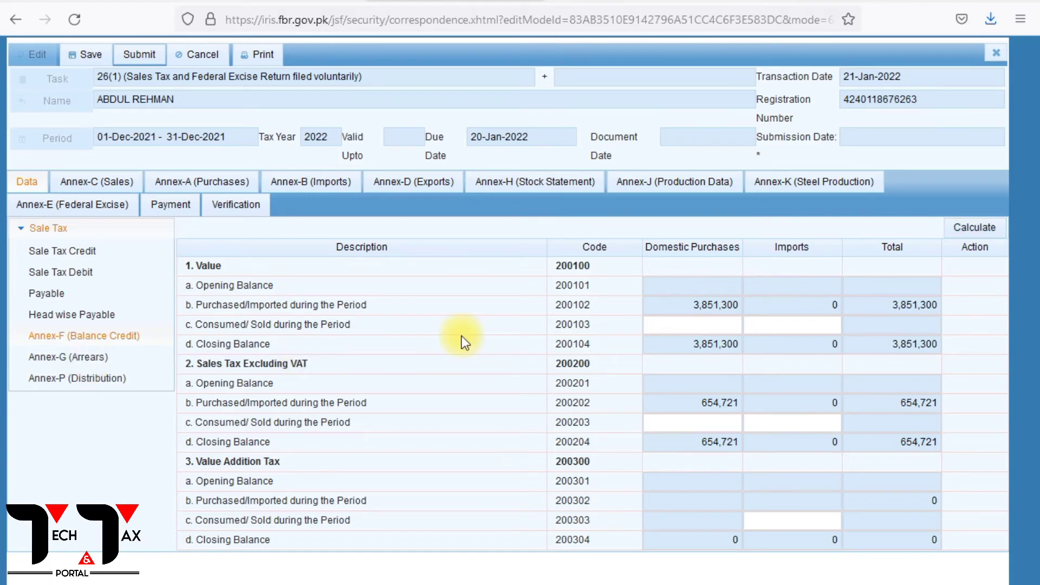
{"action": "left_click", "coordinate": [726, 325]}
{"action": "left_click", "coordinate": [746, 328]}
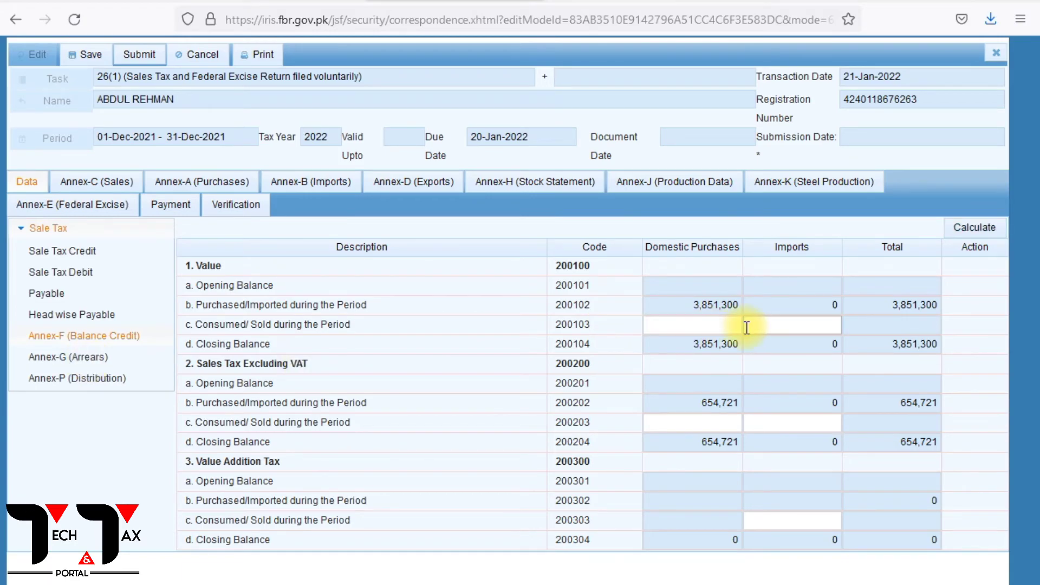
{"action": "left_click", "coordinate": [691, 304]}
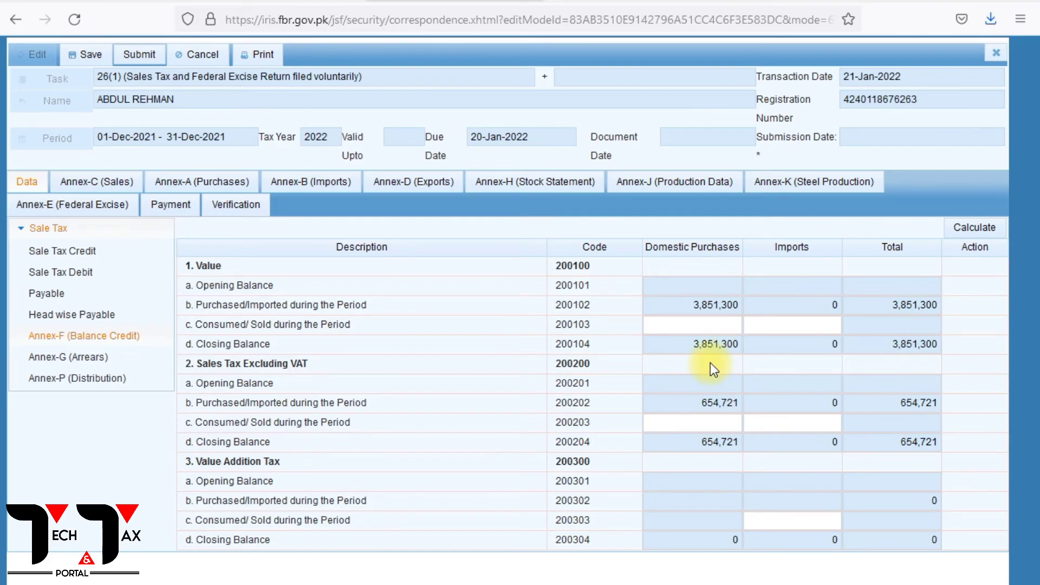
{"action": "left_click", "coordinate": [719, 332]}
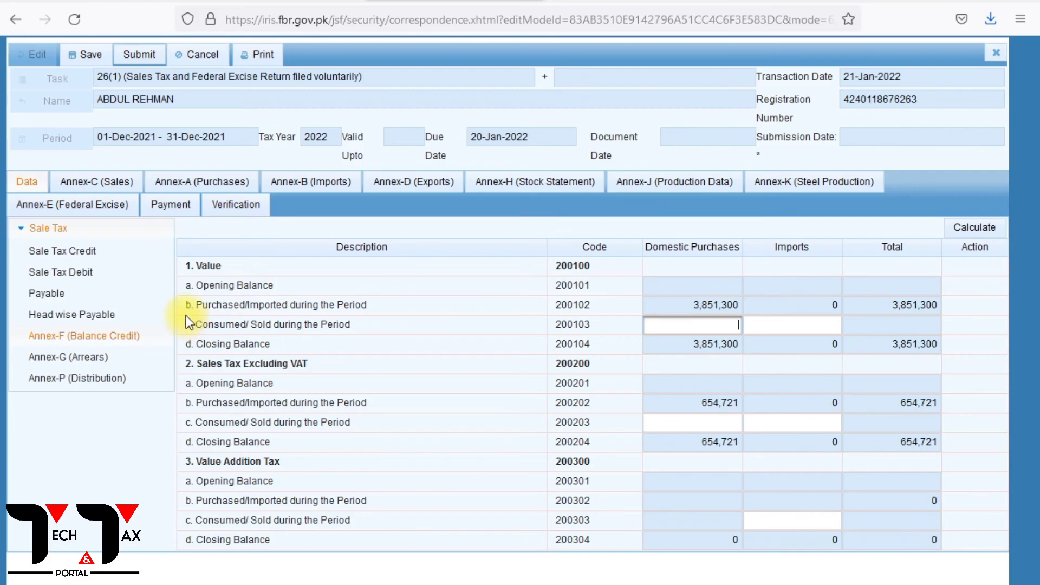
{"action": "left_click_drag", "start_coordinate": [186, 305], "coordinate": [734, 303]}
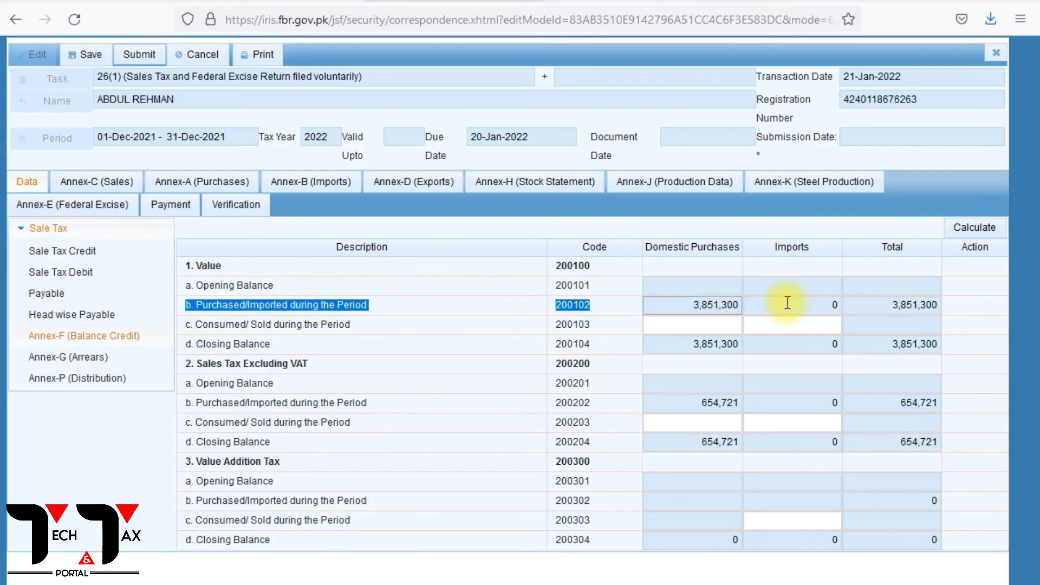